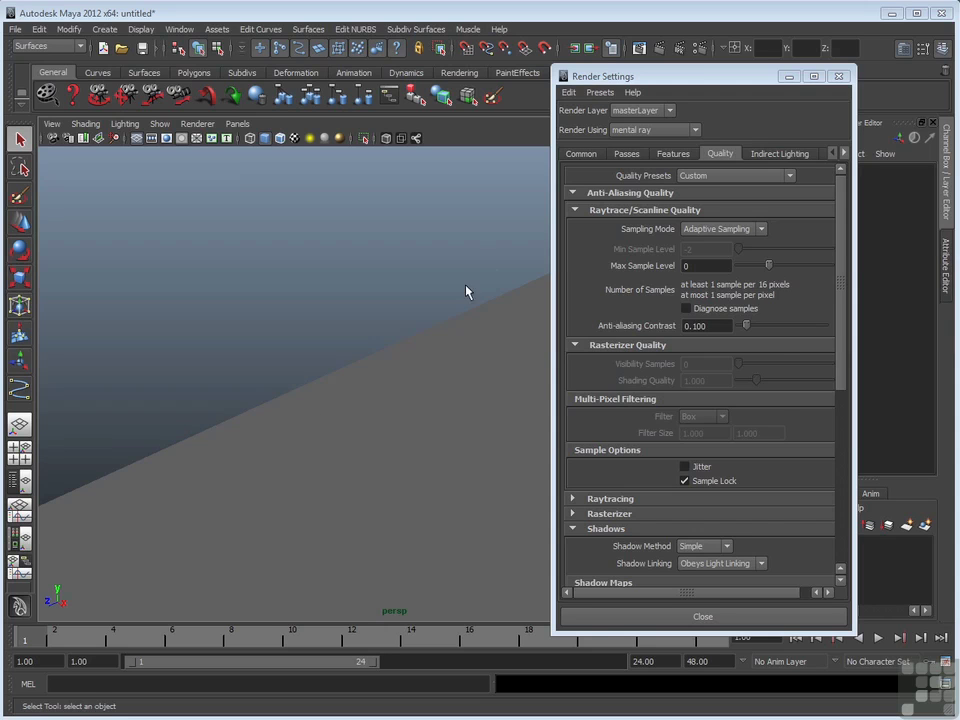
pyautogui.click(581, 153)
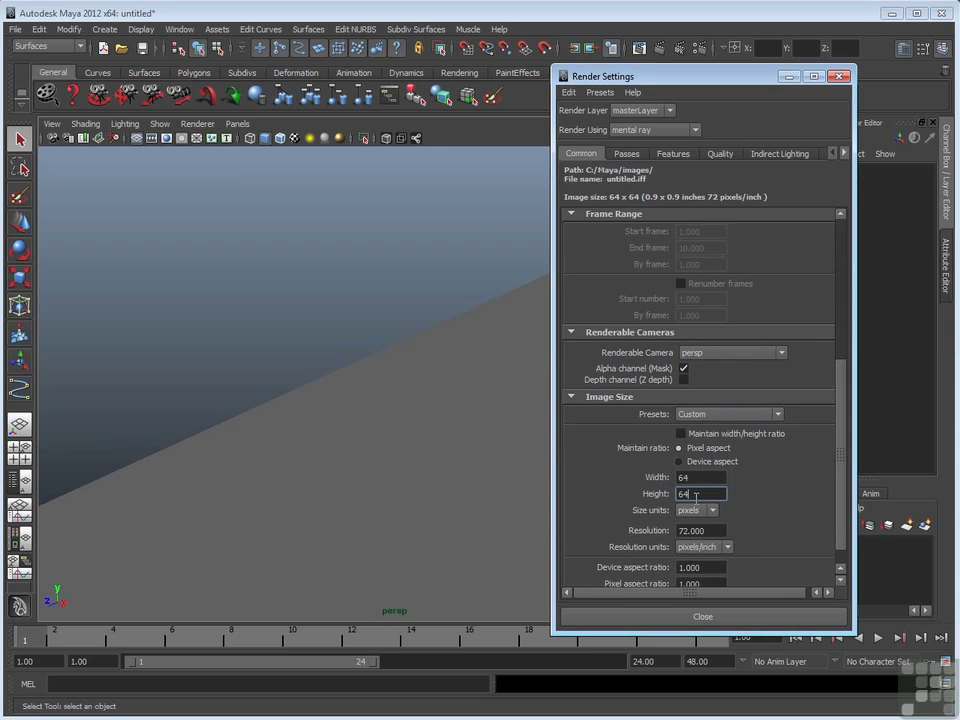
pyautogui.click(696, 494)
pyautogui.click(733, 158)
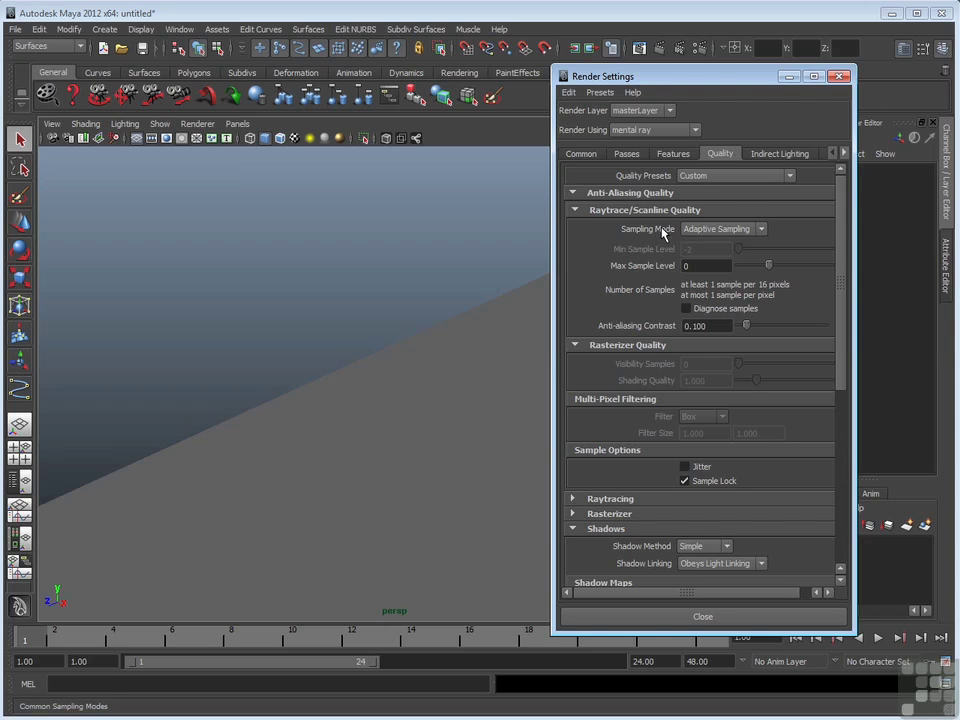
# Step: Set Sampling Mode to Custom Sampling with Min Sample Level 0 and Max Sample Level 2
pyautogui.click(761, 230)
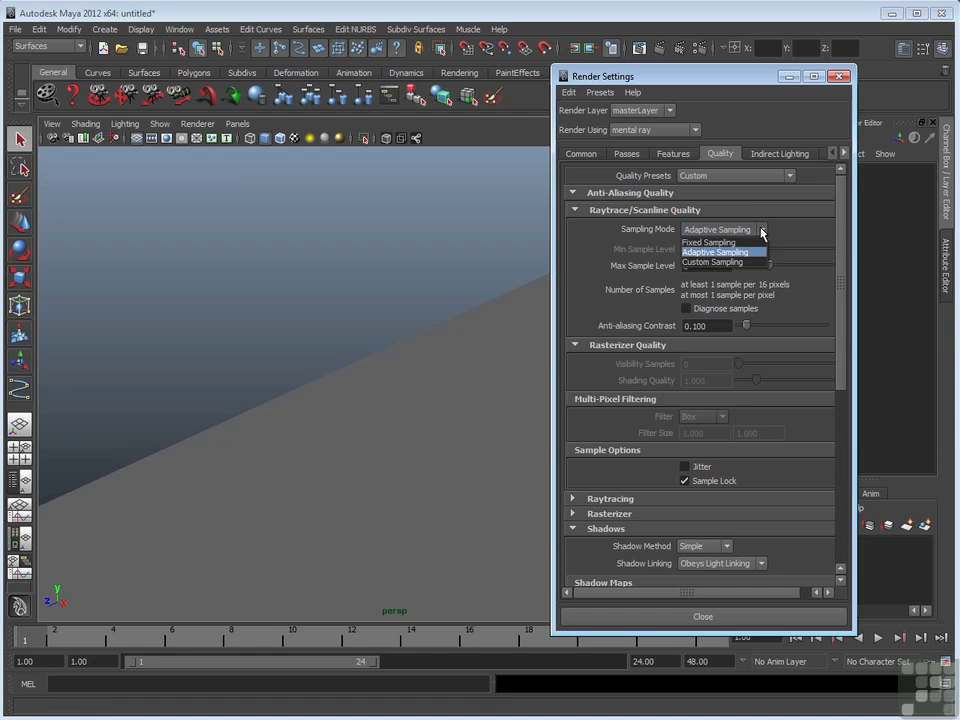
pyautogui.click(740, 263)
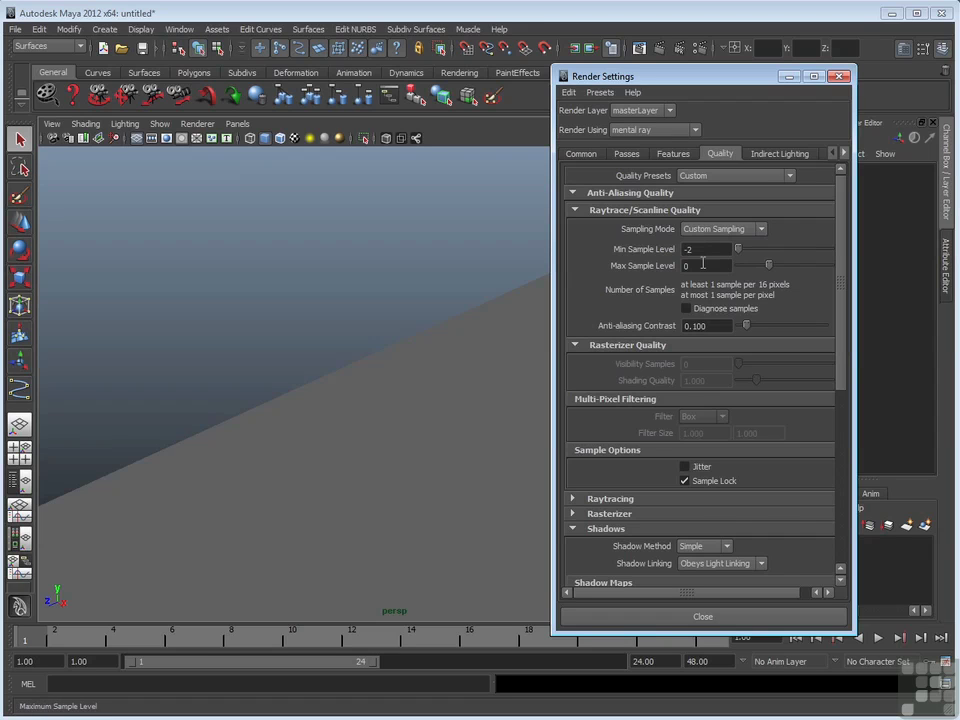
pyautogui.doubleClick(686, 249)
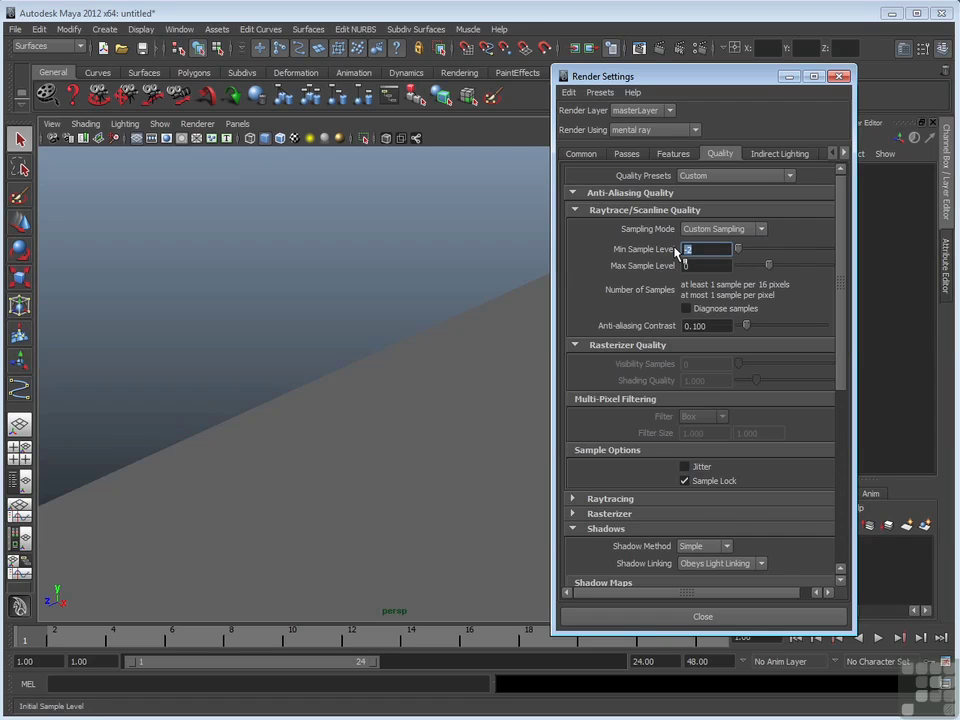
pyautogui.write('0')
pyautogui.press('Return')
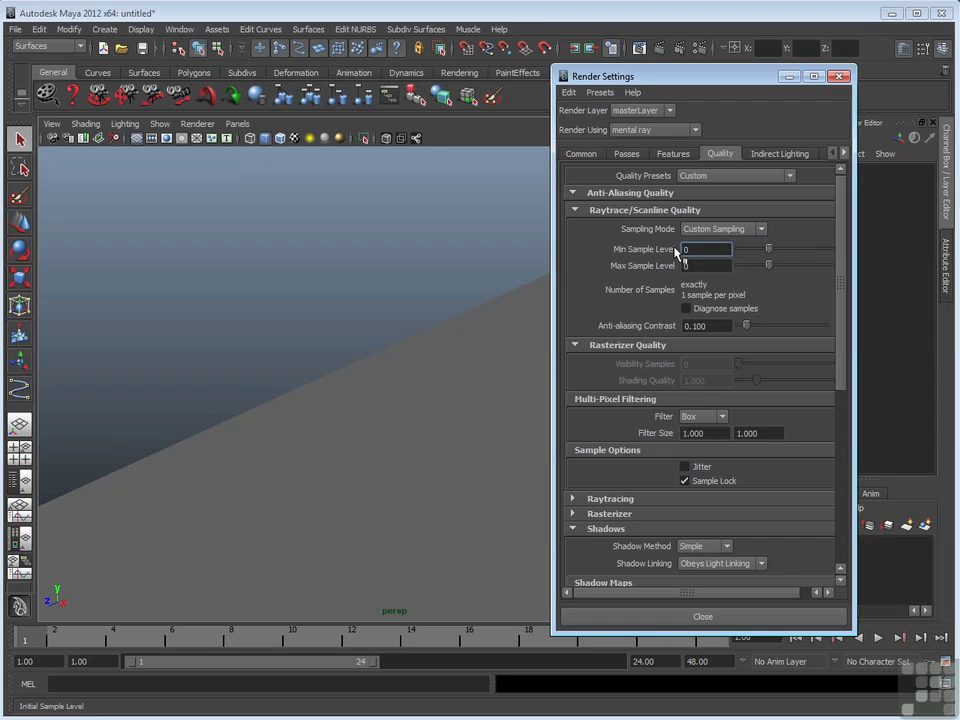
pyautogui.doubleClick(706, 266)
pyautogui.write('2')
pyautogui.press('Return')
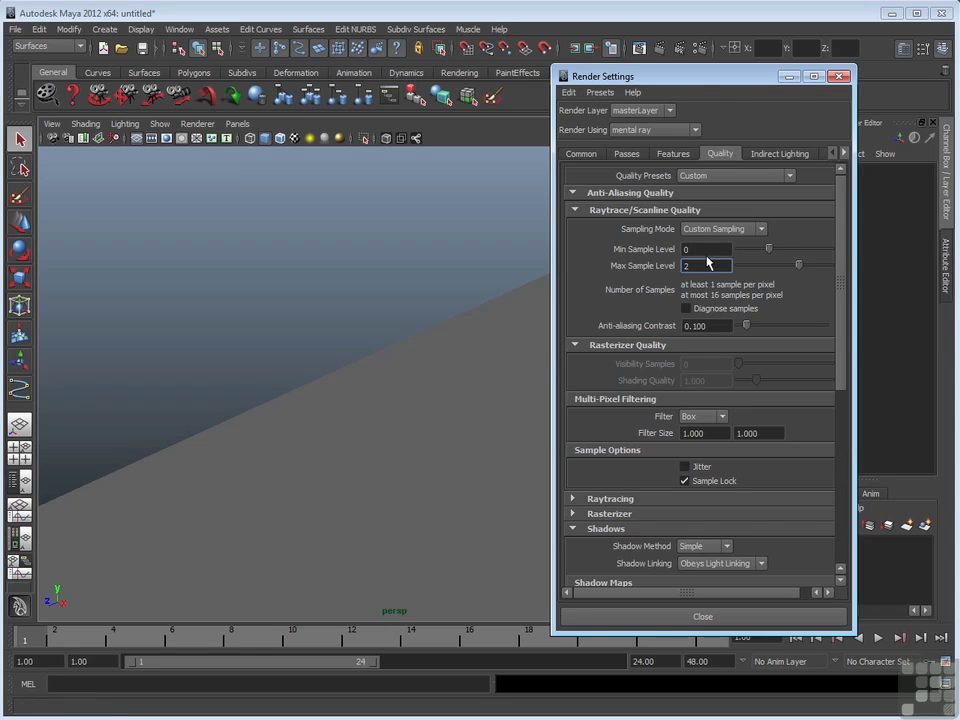
pyautogui.click(769, 231)
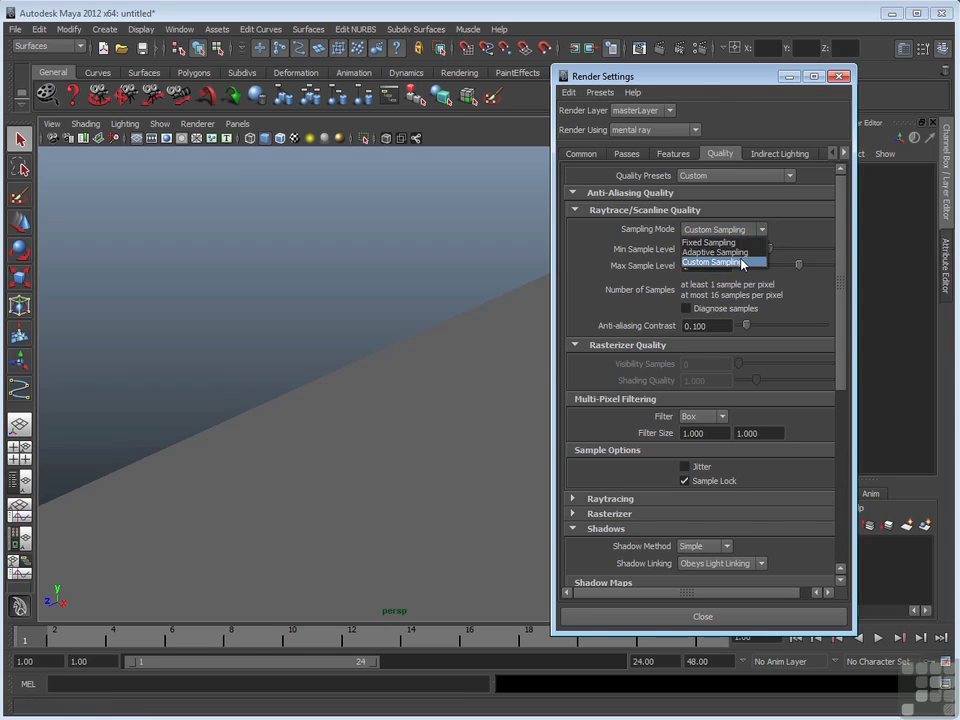
pyautogui.click(822, 287)
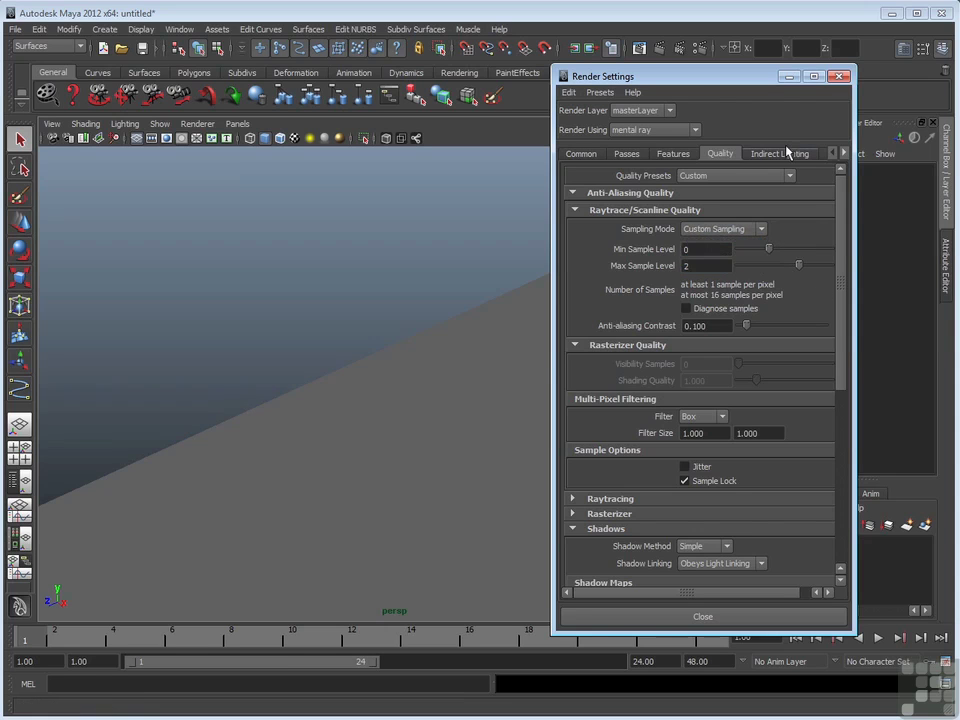
# Step: Render the current 64×64 frame and zoom into the Render View image
pyautogui.moveTo(766, 78); pyautogui.dragTo(738, 80)
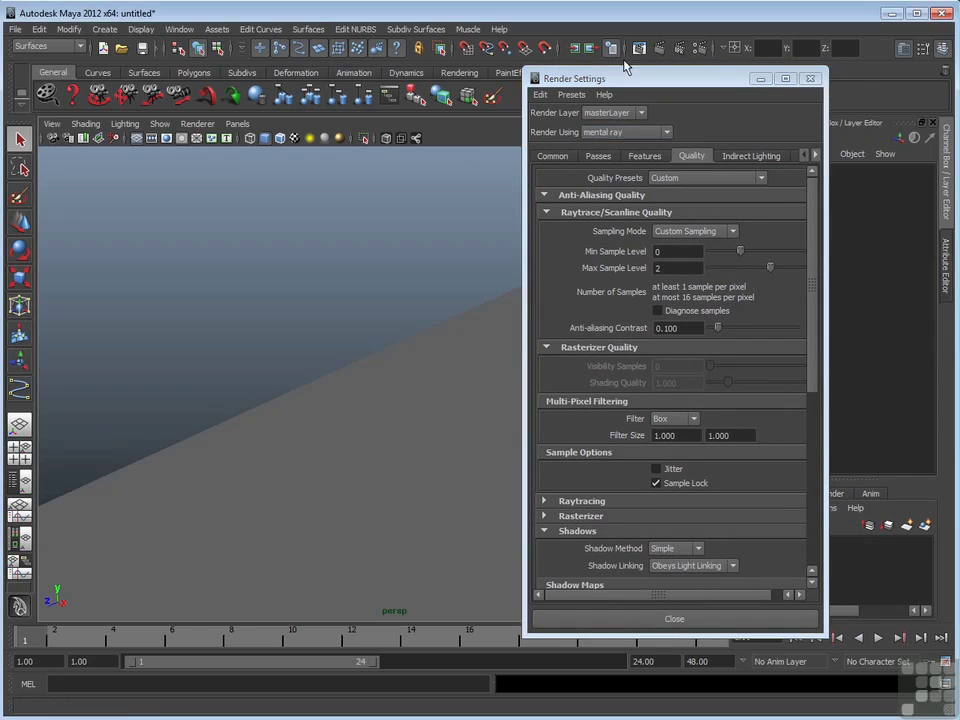
pyautogui.click(659, 50)
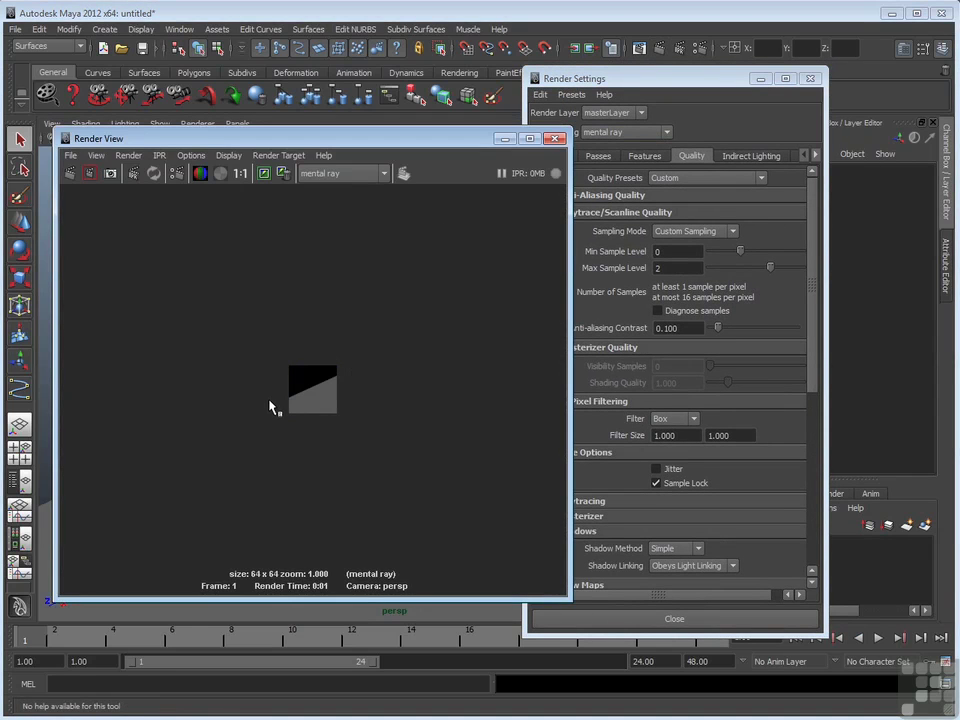
pyautogui.scroll(8, 232, 427)
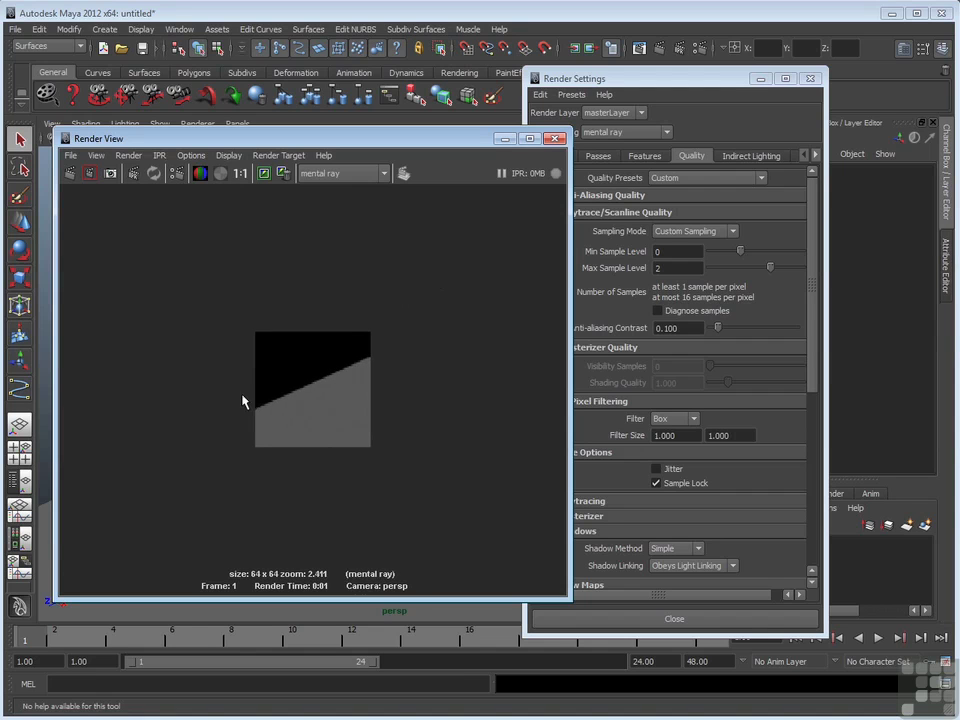
pyautogui.scroll(6, 285, 381)
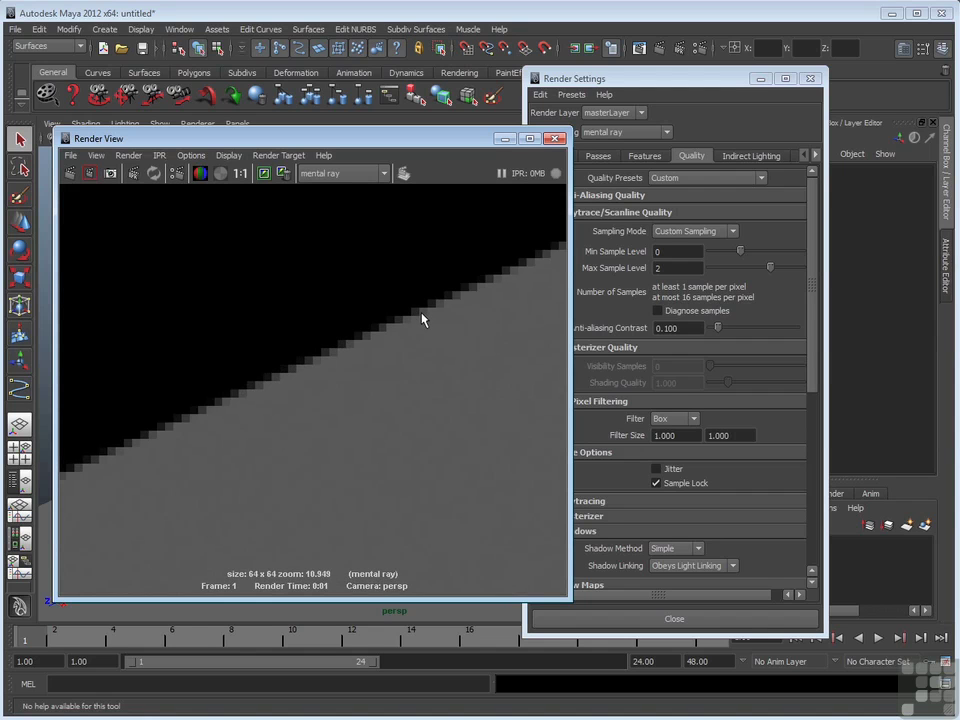
# Step: Lower the Max Sample Level to 0 in Render Settings
pyautogui.click(737, 255)
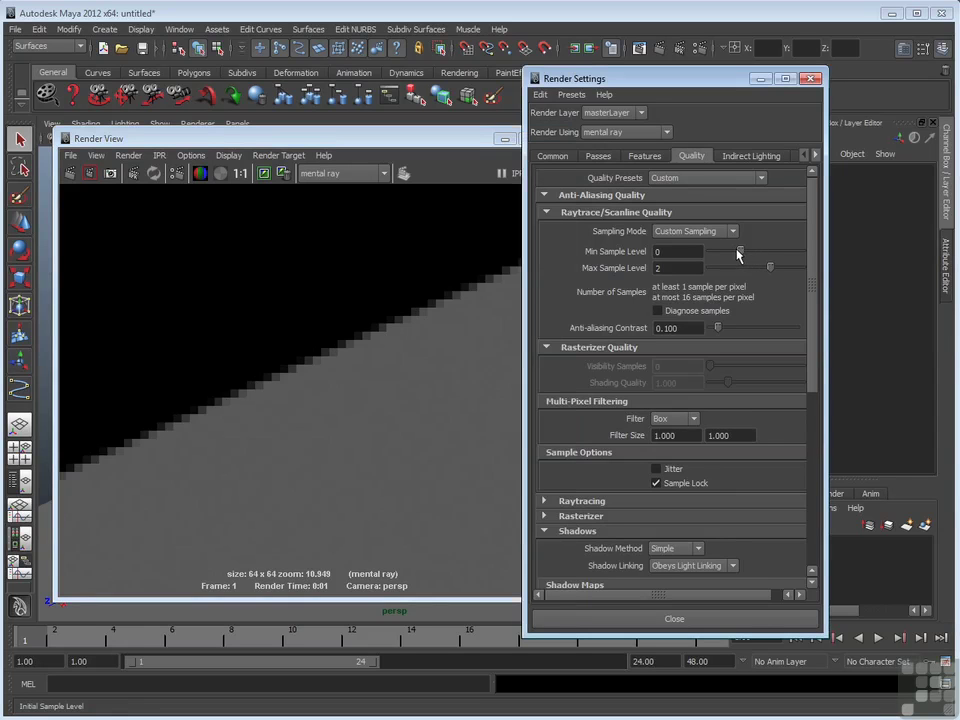
pyautogui.click(675, 268)
pyautogui.write('0')
pyautogui.press('Return')
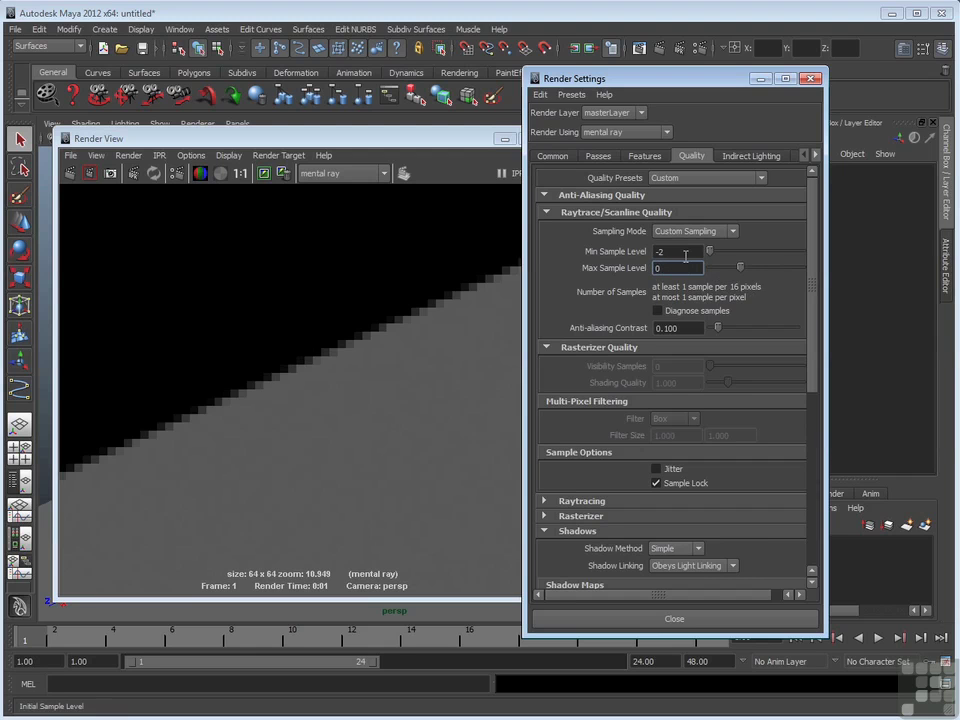
# Step: Re-render a region across the plane's edge, zoom onto the jagged edge, then clear the region
pyautogui.moveTo(259, 277); pyautogui.dragTo(439, 446)
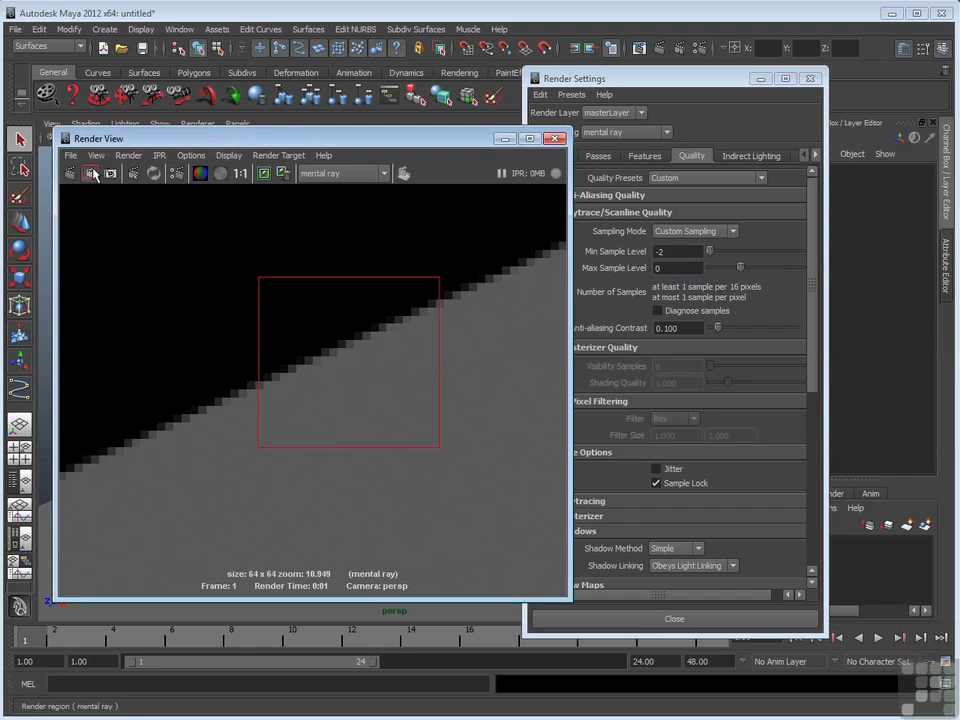
pyautogui.click(90, 173)
pyautogui.scroll(6, 497, 311)
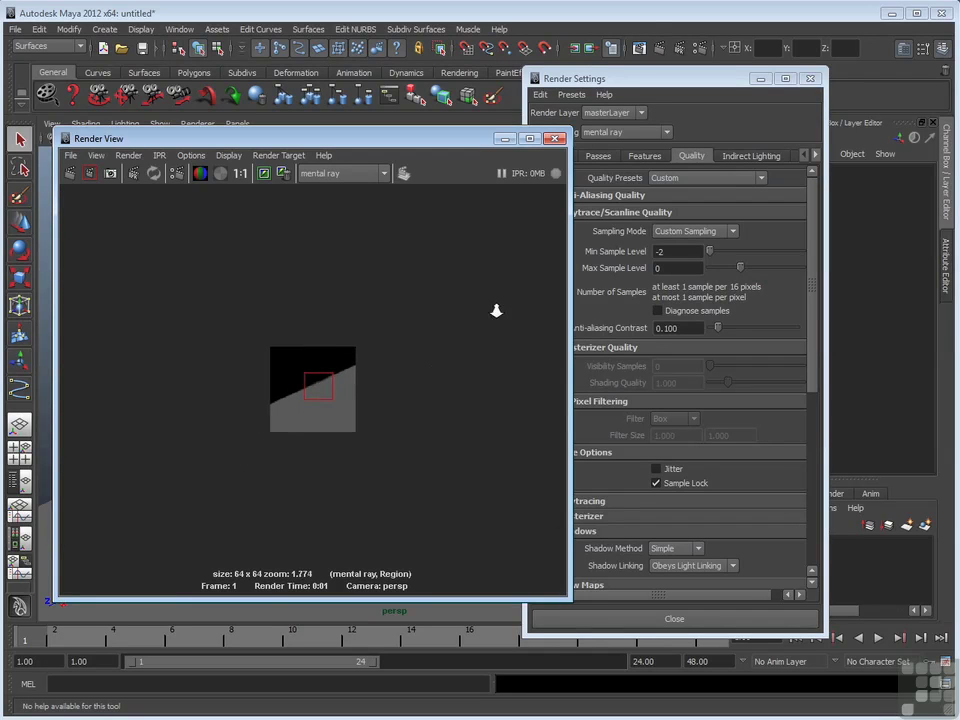
pyautogui.scroll(2, 491, 321)
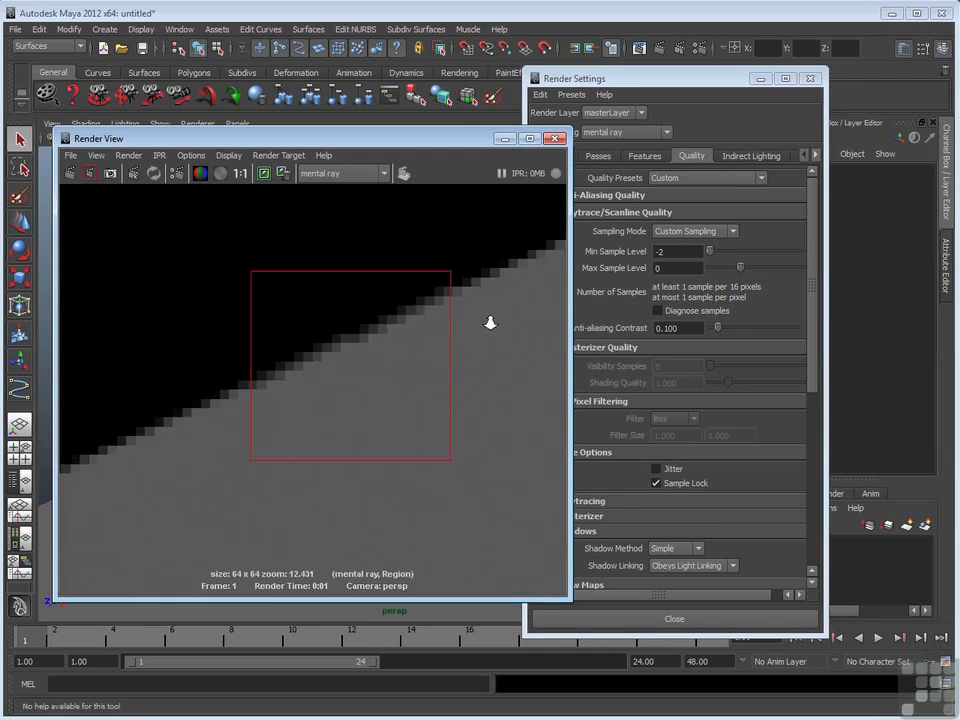
pyautogui.keyDown('alt'); pyautogui.moveTo(407, 343); pyautogui.dragTo(439, 347, button='middle'); pyautogui.keyUp('alt')
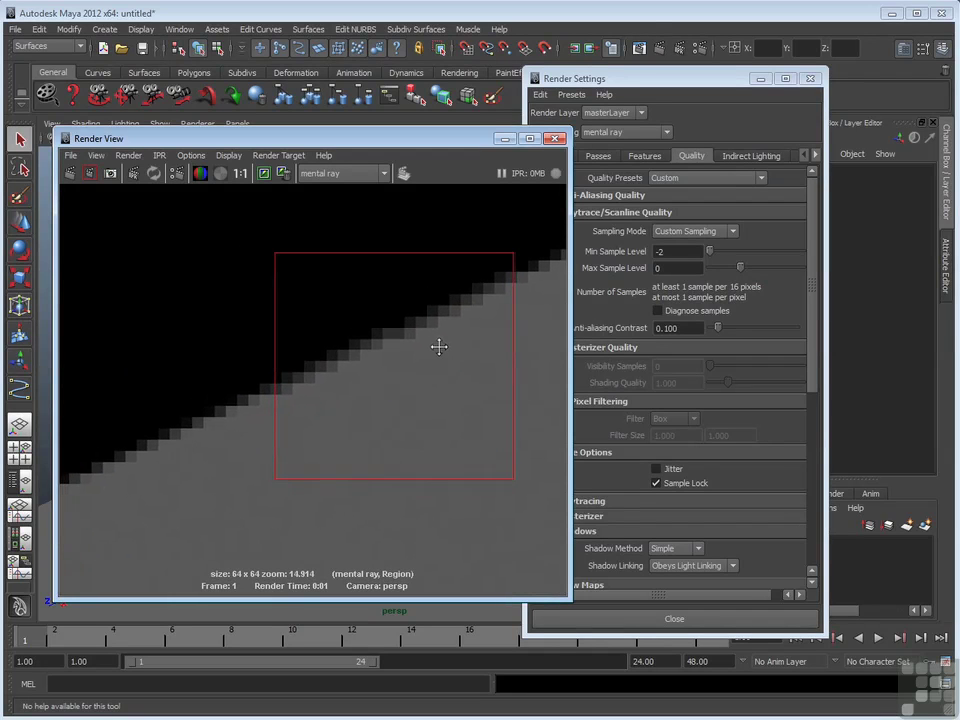
pyautogui.click(388, 516)
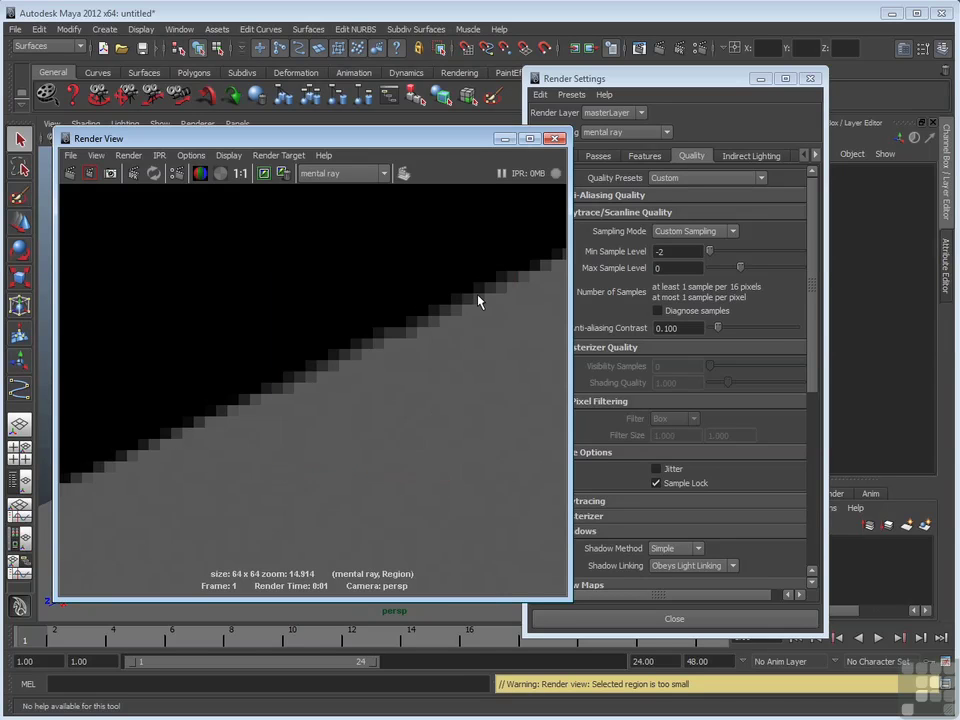
# Step: Set the Max Sample Level to -2, matching the minimum
pyautogui.doubleClick(699, 268)
pyautogui.write('-2')
pyautogui.press('Return')
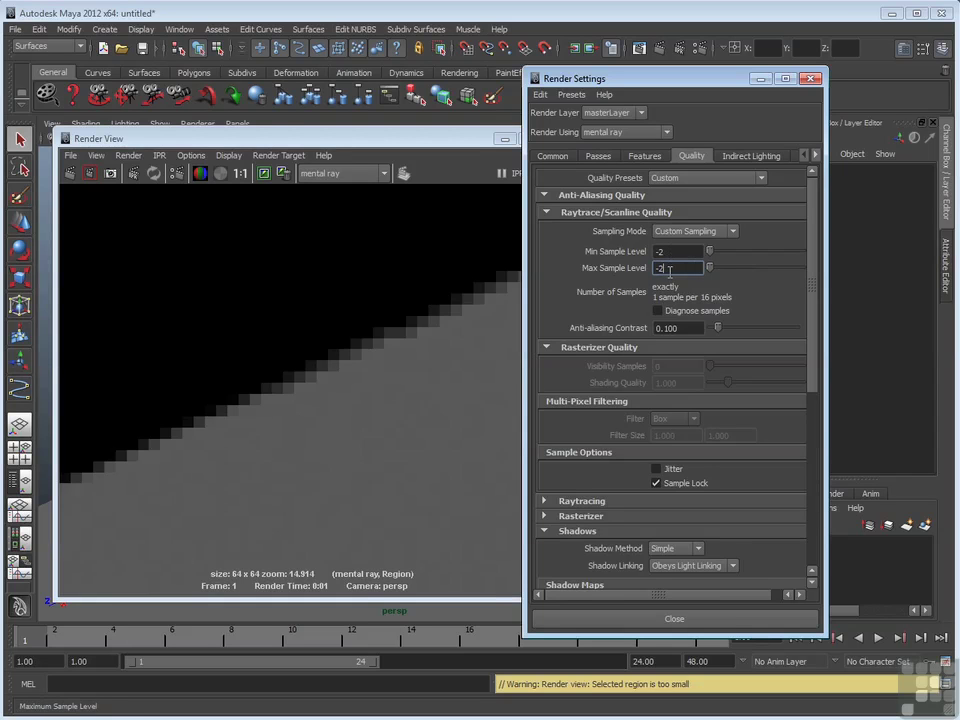
# Step: Mark small and larger render regions across the plane's edge in Render View
pyautogui.moveTo(219, 272); pyautogui.dragTo(344, 502)
pyautogui.scroll(-5, 364, 347)
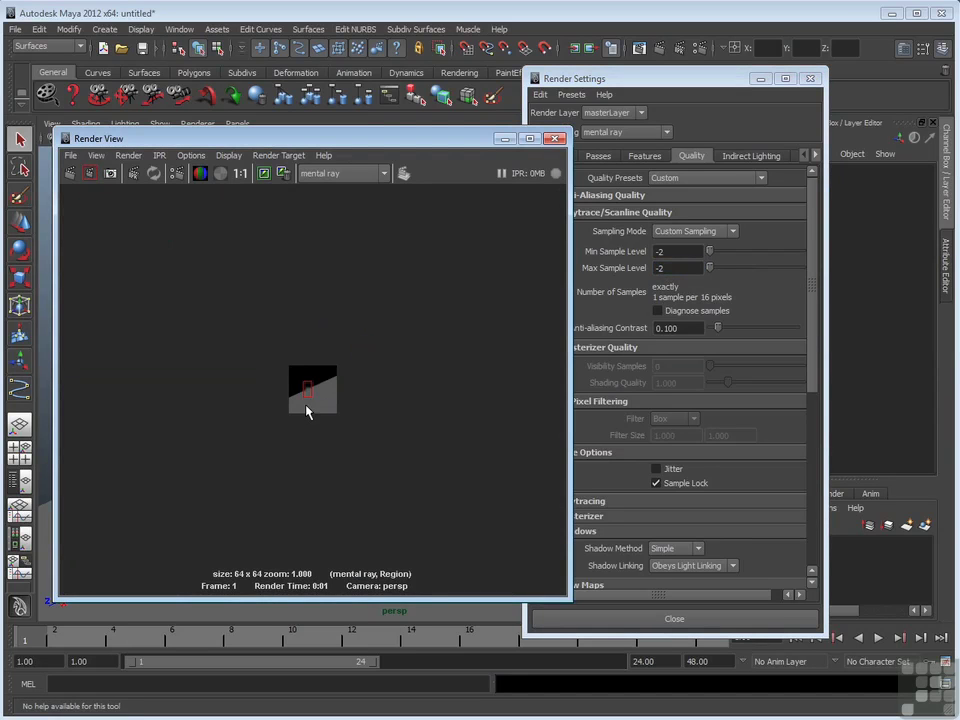
pyautogui.scroll(5, 456, 309)
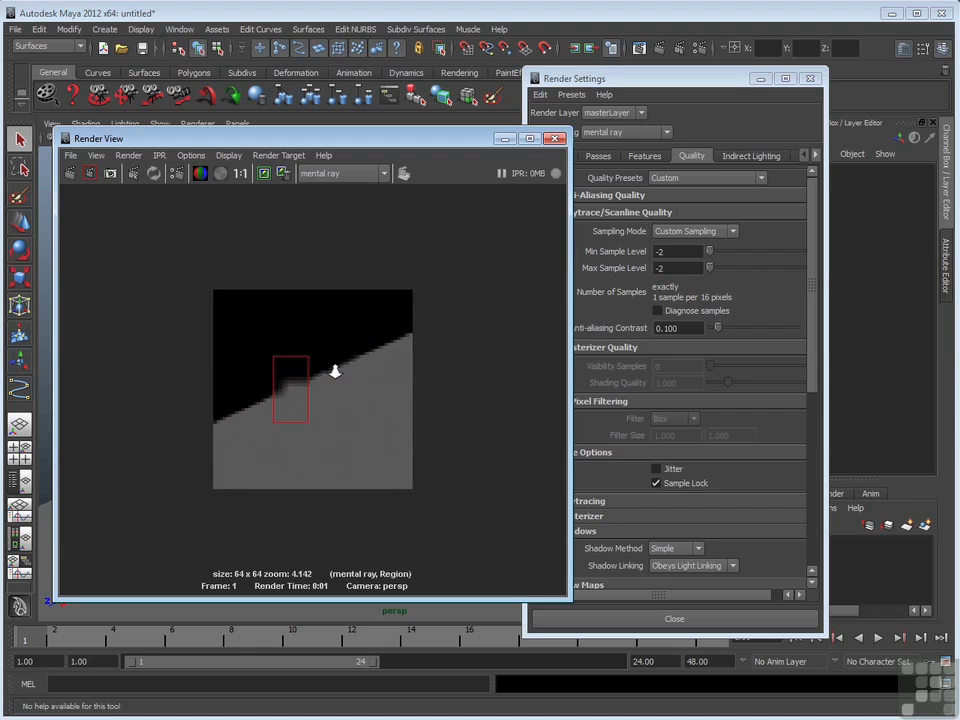
pyautogui.scroll(1, 491, 281)
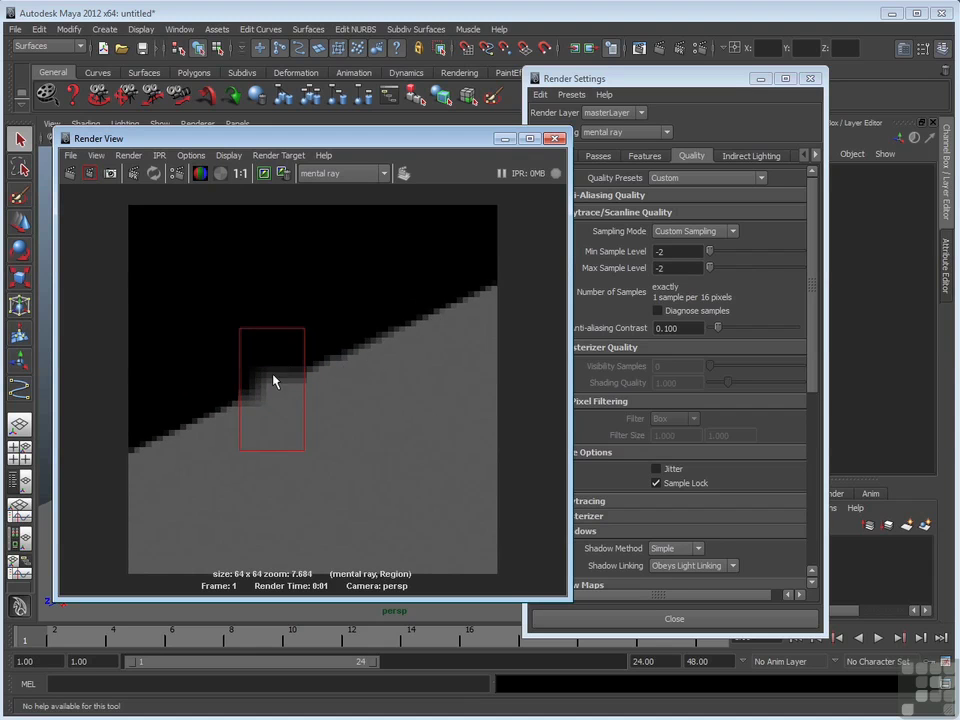
pyautogui.moveTo(216, 259); pyautogui.dragTo(445, 468)
pyautogui.scroll(-6, 381, 328)
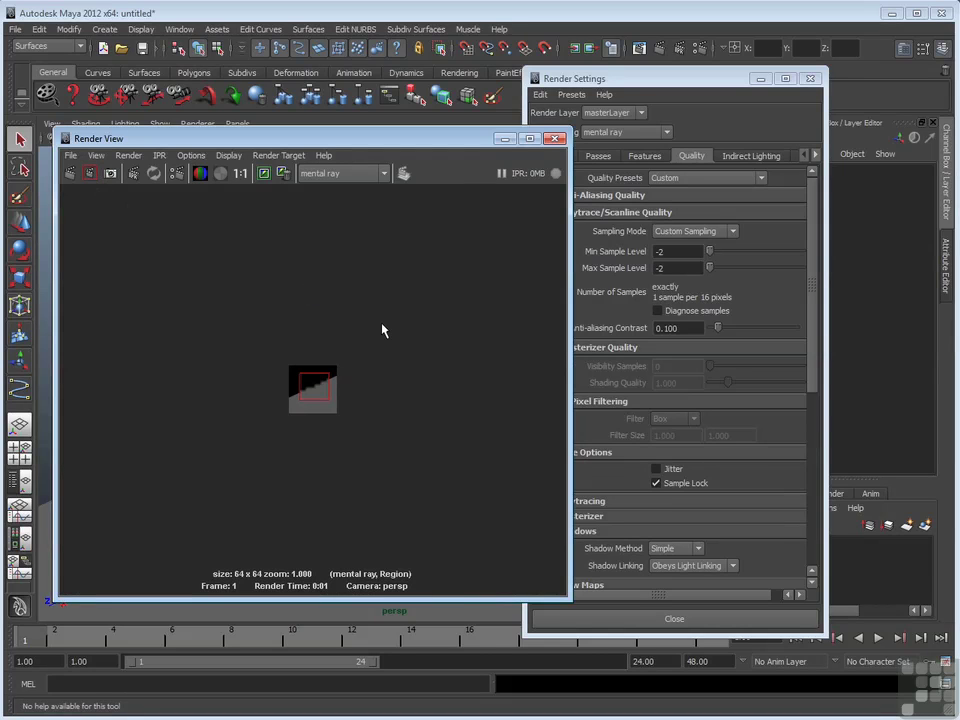
pyautogui.scroll(6, 296, 398)
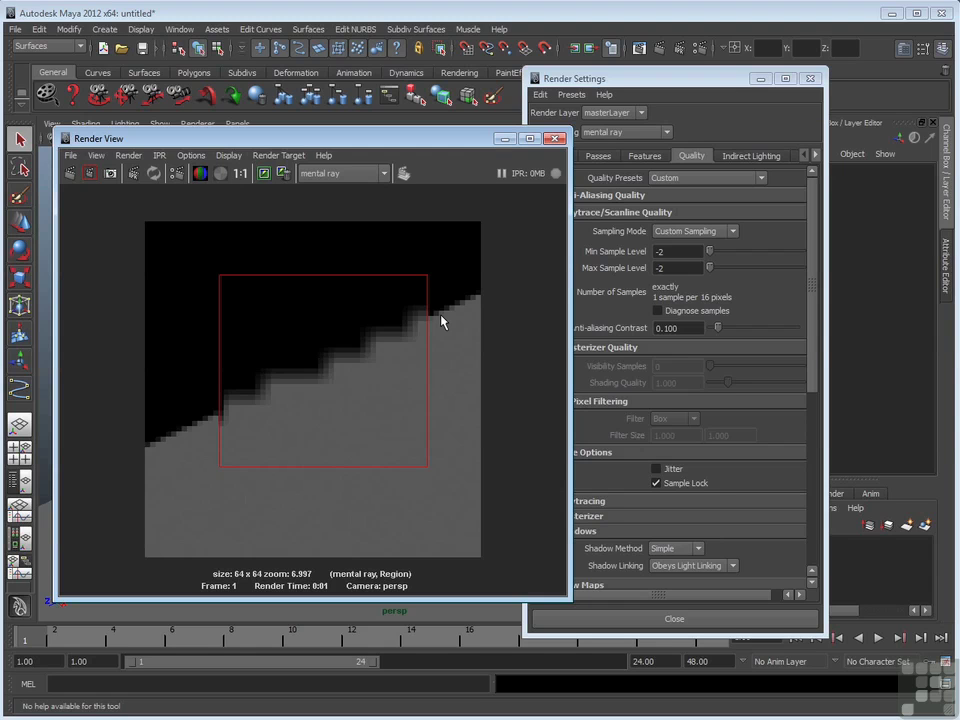
pyautogui.click(684, 251)
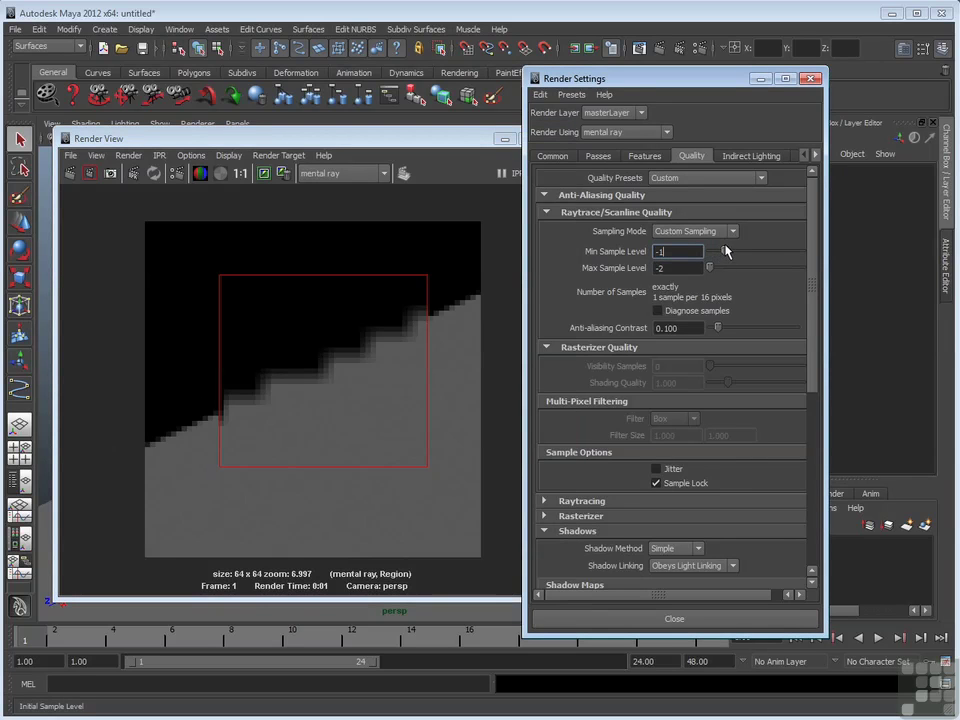
# Step: Set Min Sample Level to 2 and Max Sample Level to 4
pyautogui.write('0')
pyautogui.press('Tab')
pyautogui.write('4')
pyautogui.press('Return')
pyautogui.click(669, 251)
pyautogui.press('BackSpace')
pyautogui.write('2')
pyautogui.press('Tab')
# Step: Render a tall region over the edge, zoom in, clear it, and mark new regions along the edge
pyautogui.moveTo(220, 270); pyautogui.dragTo(314, 472)
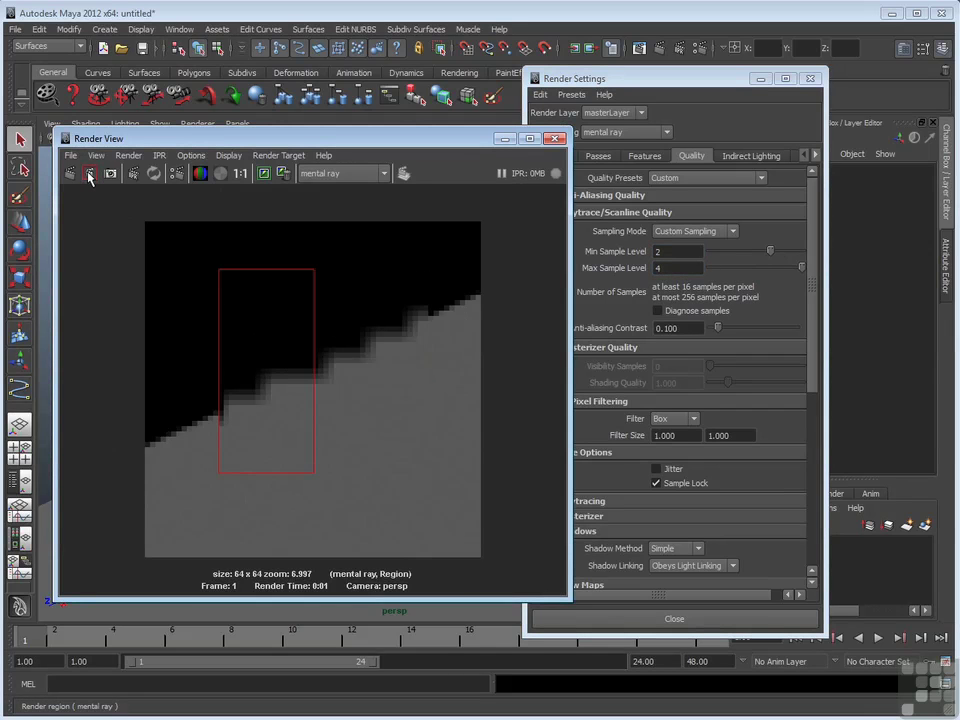
pyautogui.click(240, 173)
pyautogui.scroll(5, 265, 407)
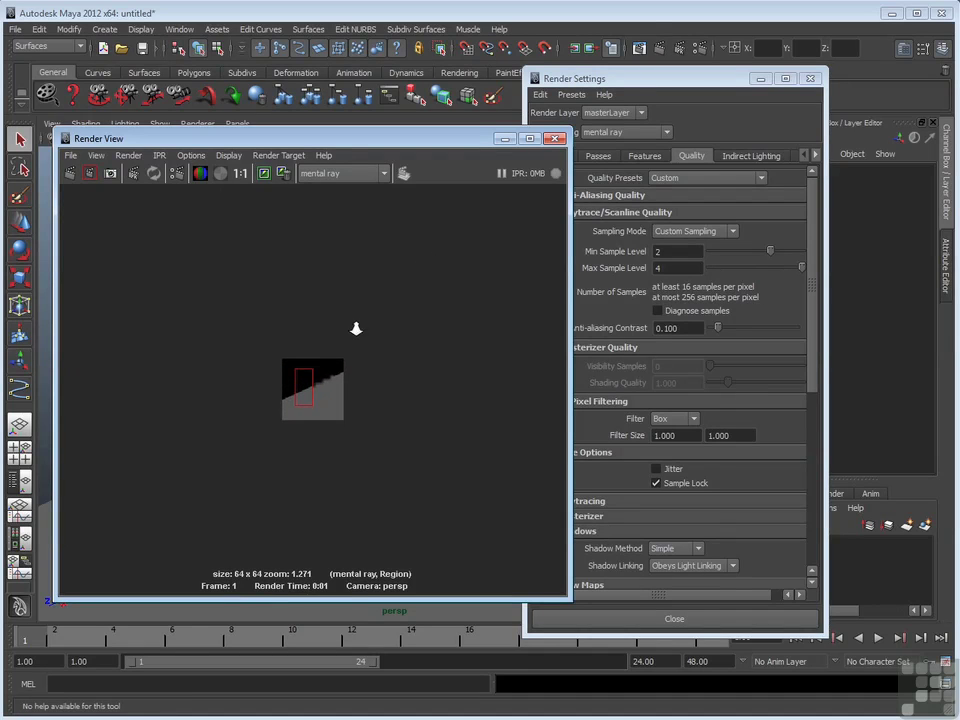
pyautogui.scroll(3, 330, 368)
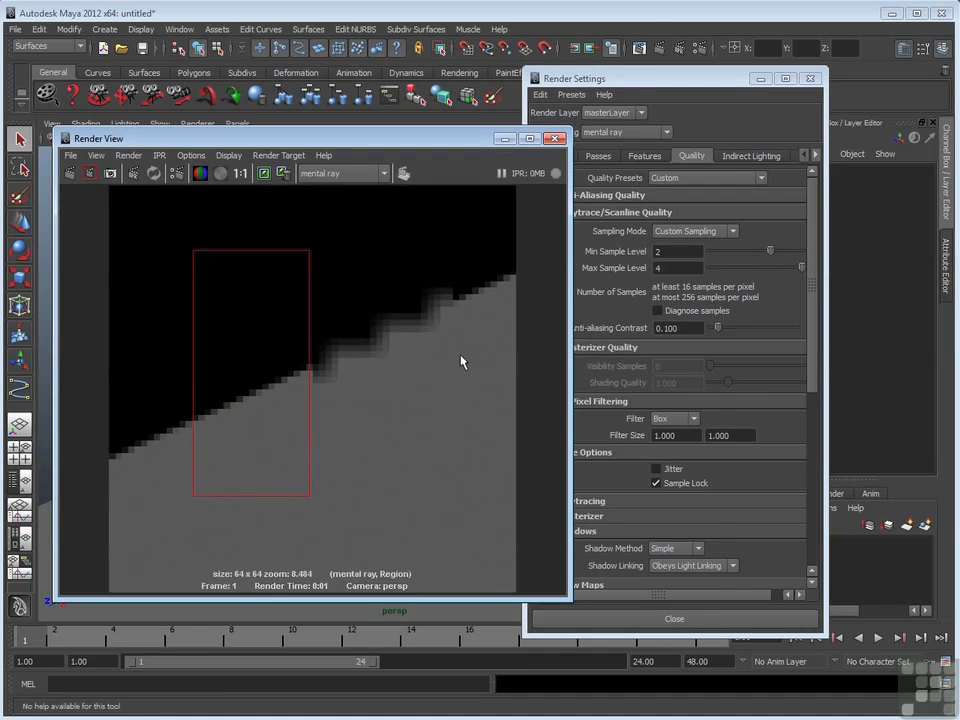
pyautogui.click(400, 371)
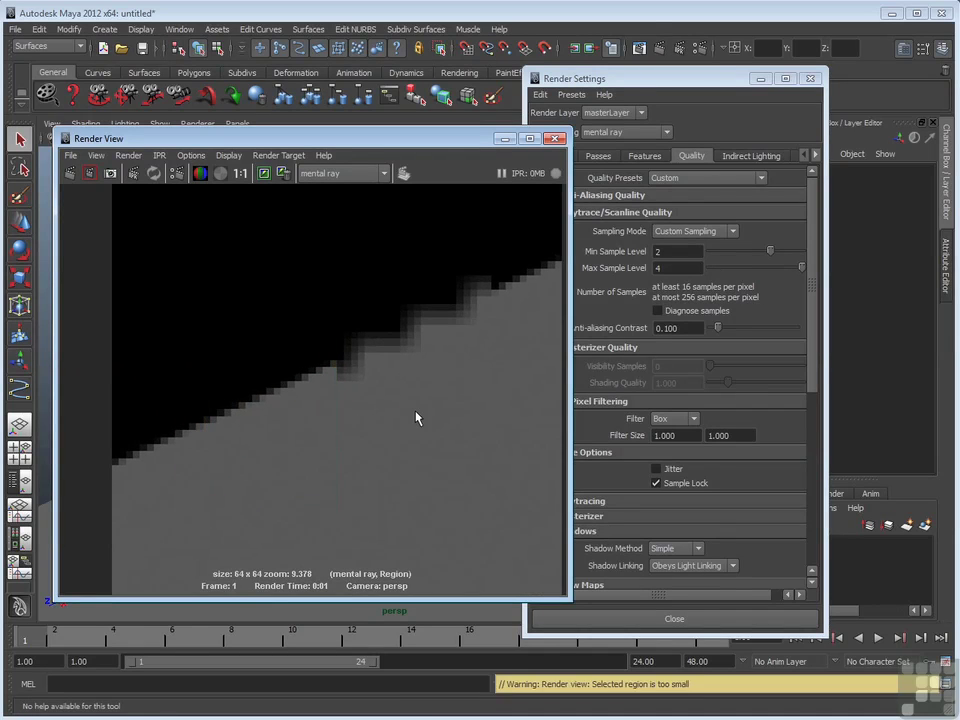
pyautogui.moveTo(336, 260); pyautogui.dragTo(478, 410)
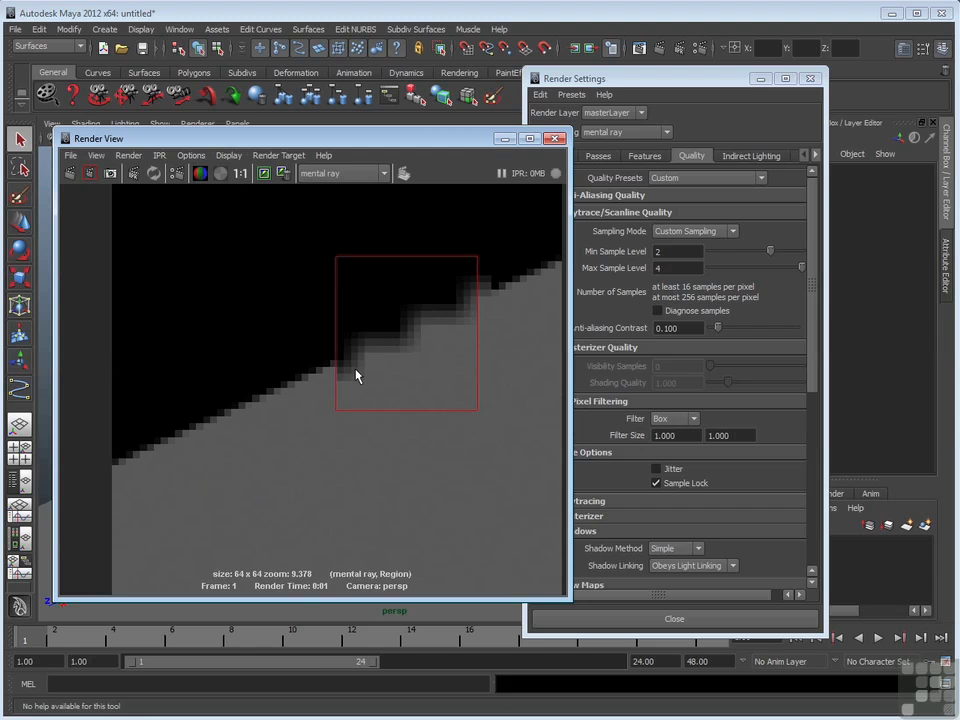
pyautogui.moveTo(231, 316); pyautogui.dragTo(334, 461)
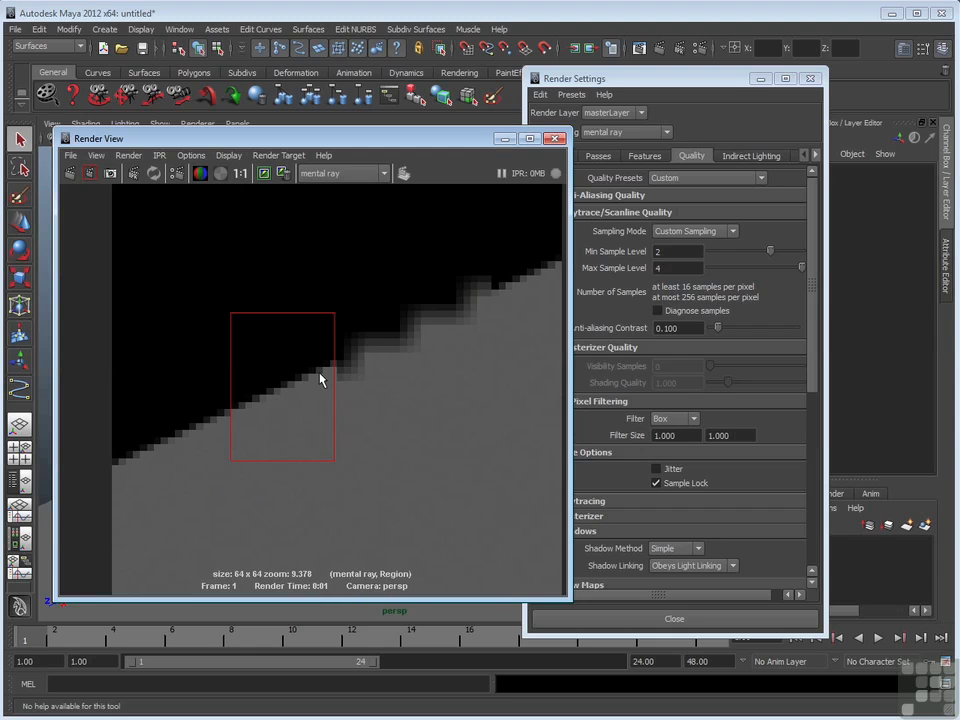
pyautogui.moveTo(222, 379); pyautogui.dragTo(126, 494)
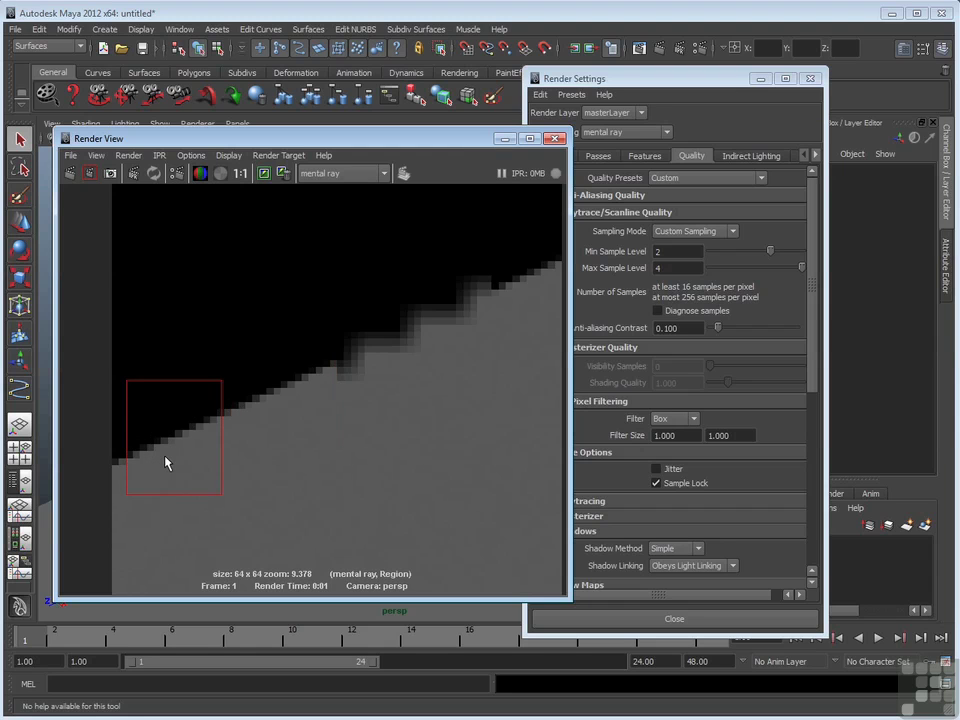